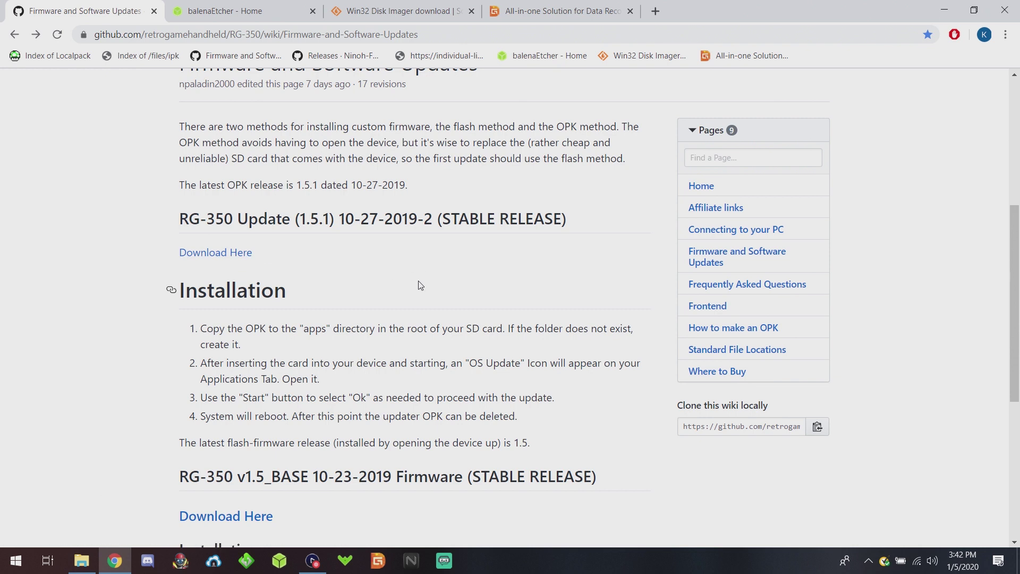
# - Open the Rogue CFW releases list and scroll to the latest release's assets, including sd_image.bin
pyautogui.click(340, 55)
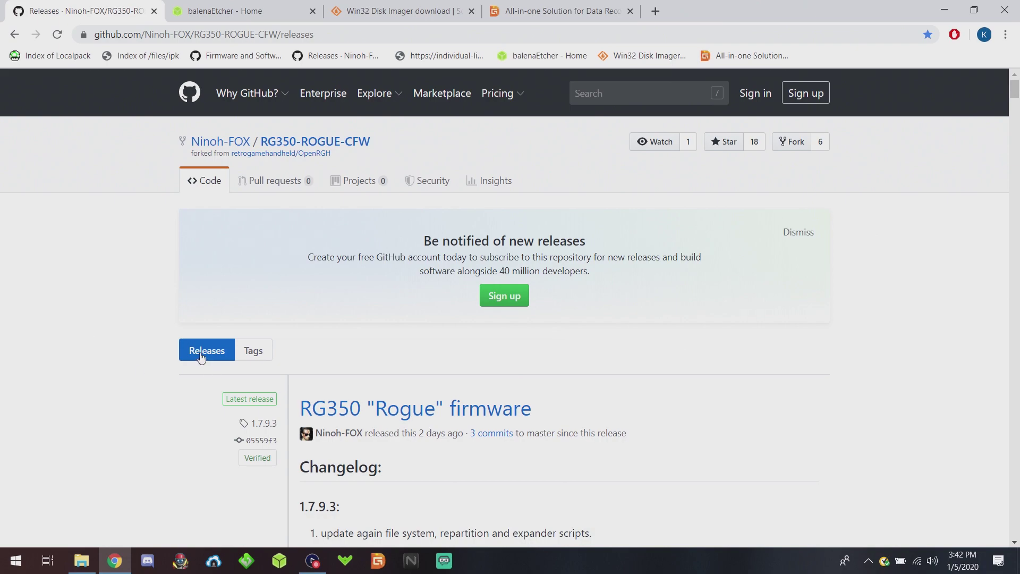
pyautogui.click(201, 357)
pyautogui.scroll(-10, 385, 334)
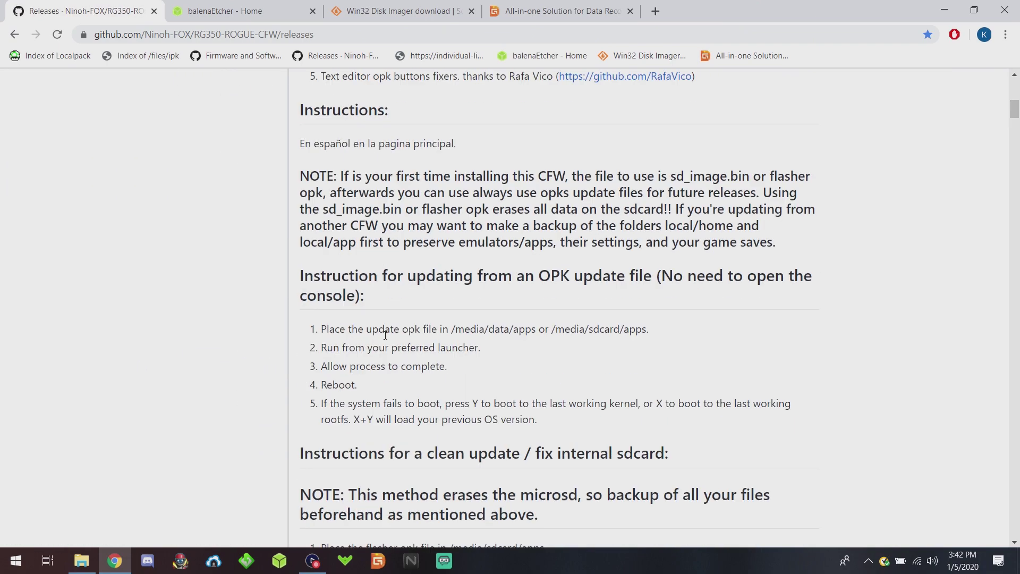
pyautogui.scroll(-10, 385, 334)
pyautogui.scroll(-8, 375, 338)
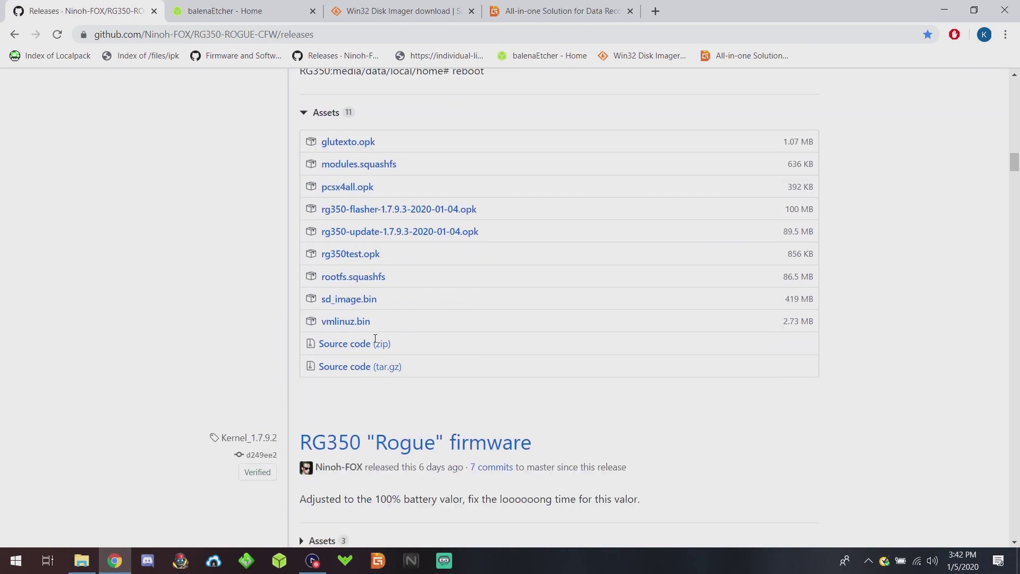
pyautogui.scroll(-1, 374, 338)
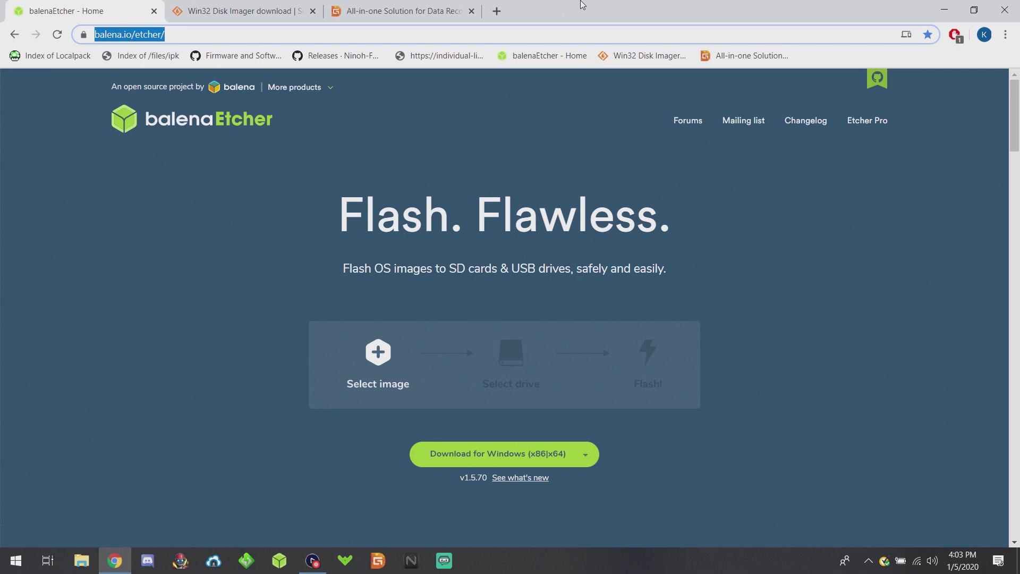
# - Look at the DiskGenius website tab, then minimize Chrome to reveal the desktop
pyautogui.click(396, 13)
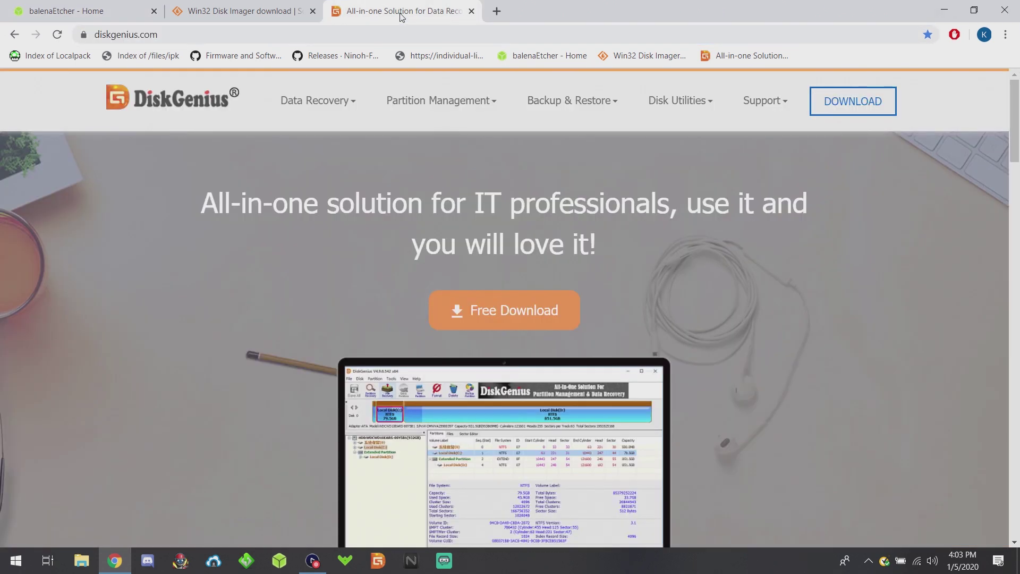
pyautogui.click(944, 10)
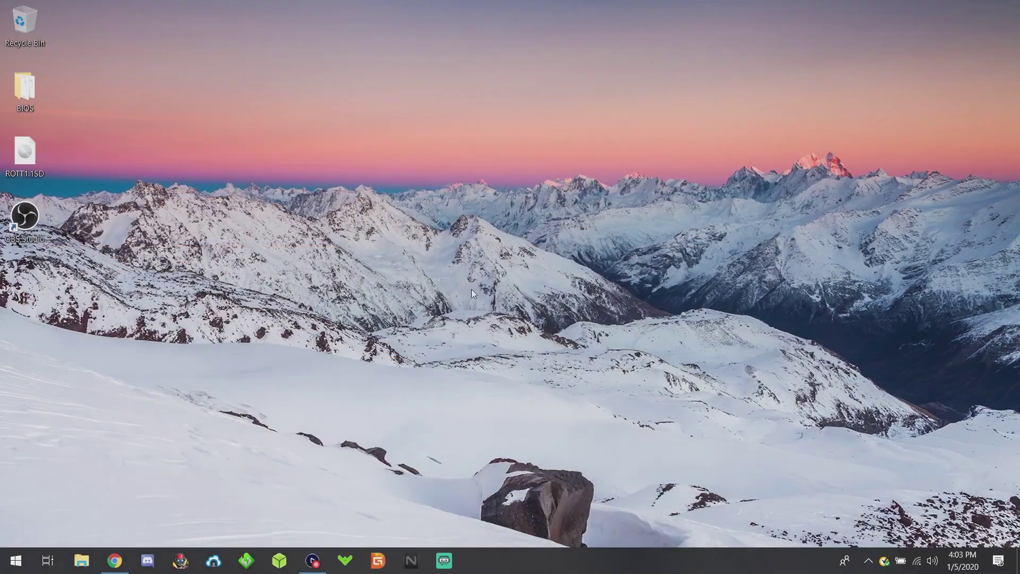
# - Start DiskGenius from the taskbar and grant it administrator permission
pyautogui.click(373, 566)
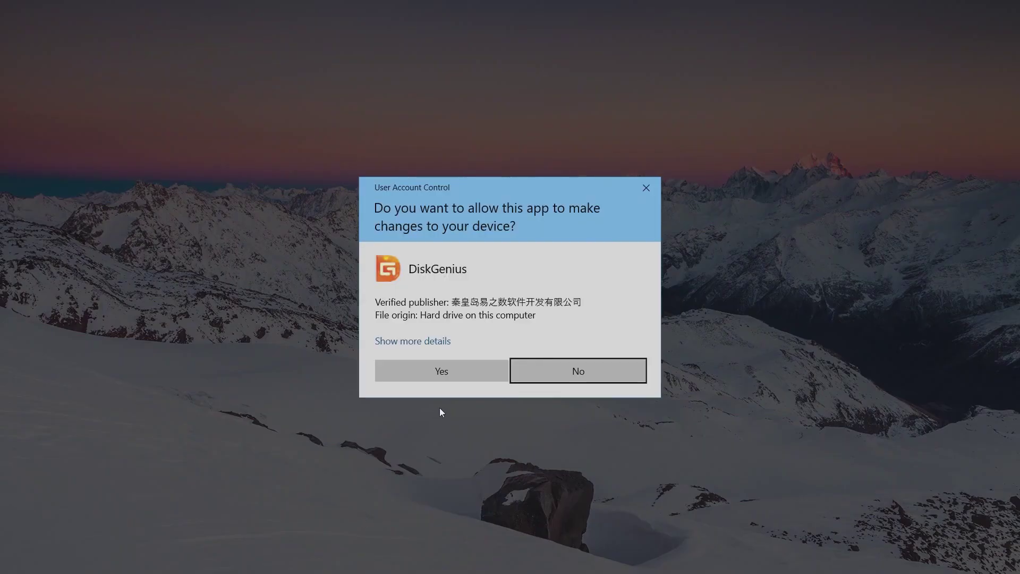
pyautogui.click(429, 370)
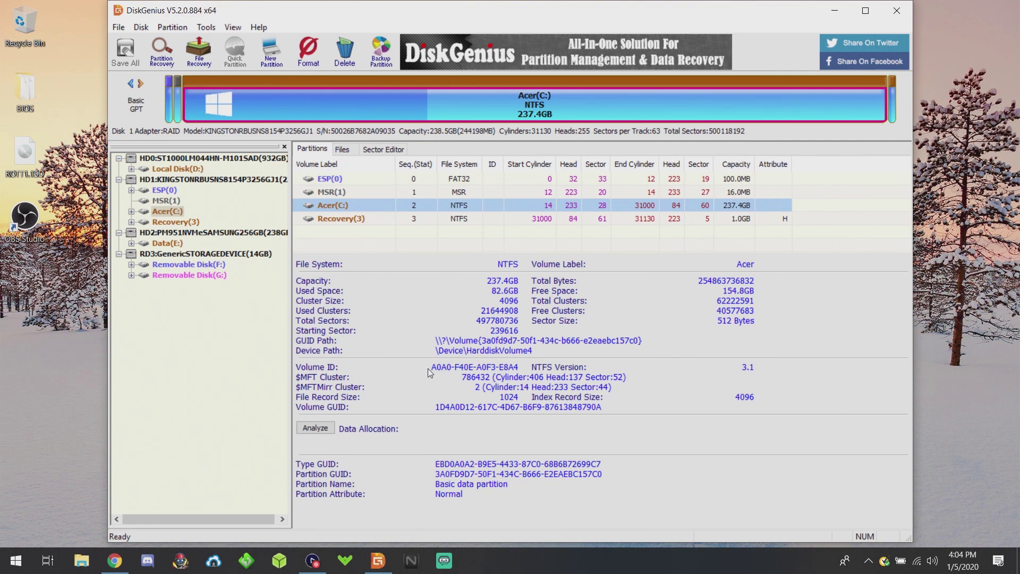
# - Inspect RD3 GenericSTORAGEDEVICE's FAT32 and EXT4 partitions, then select the EXT4 Removable Disk (G:)
pyautogui.click(247, 376)
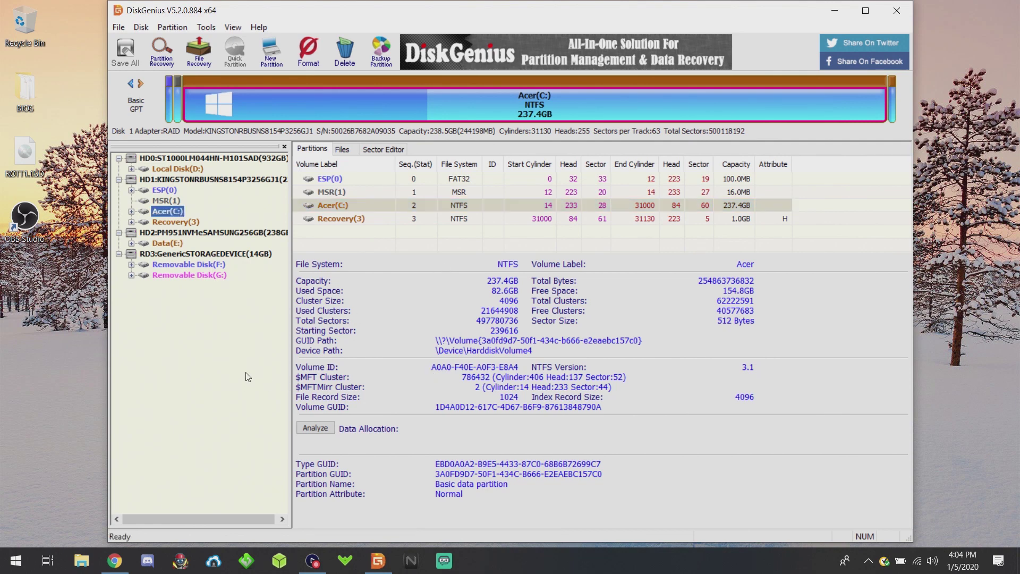
pyautogui.click(221, 255)
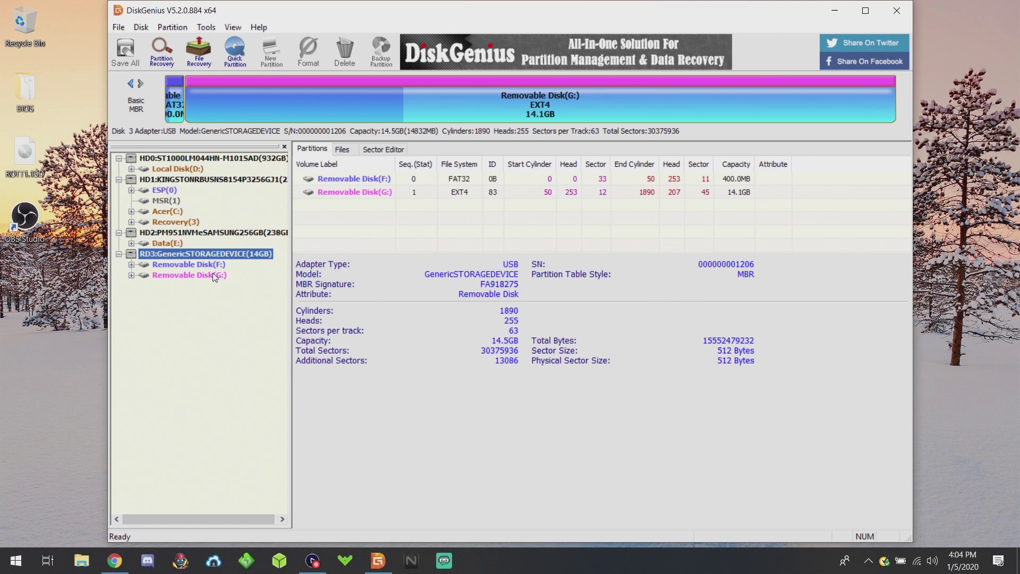
pyautogui.click(215, 276)
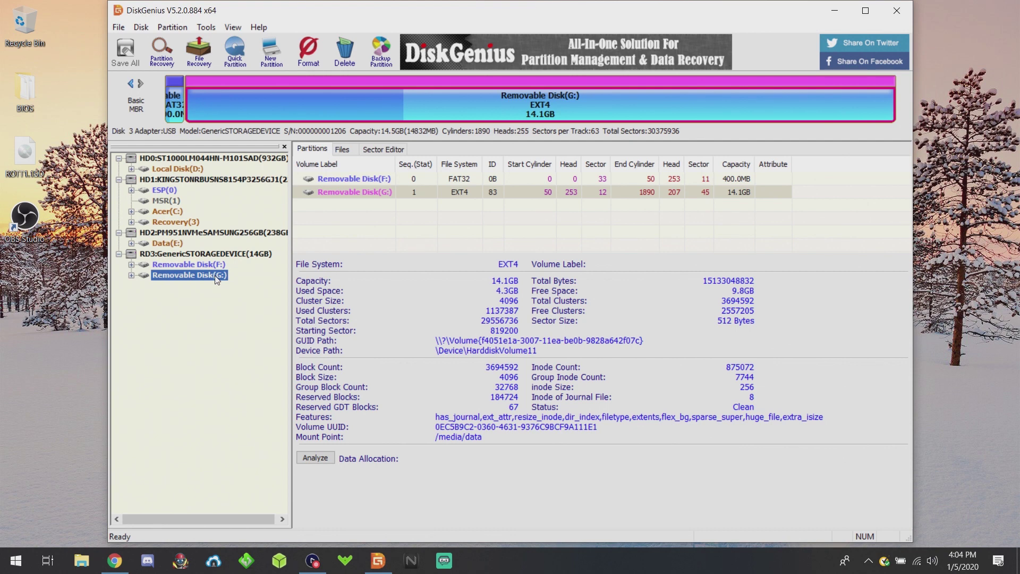
pyautogui.click(208, 264)
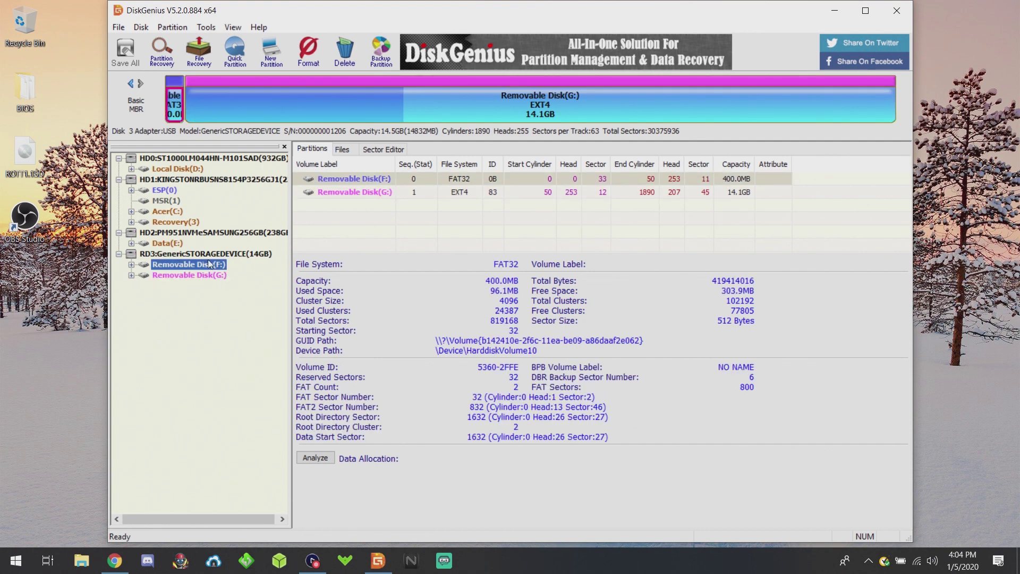
pyautogui.click(198, 255)
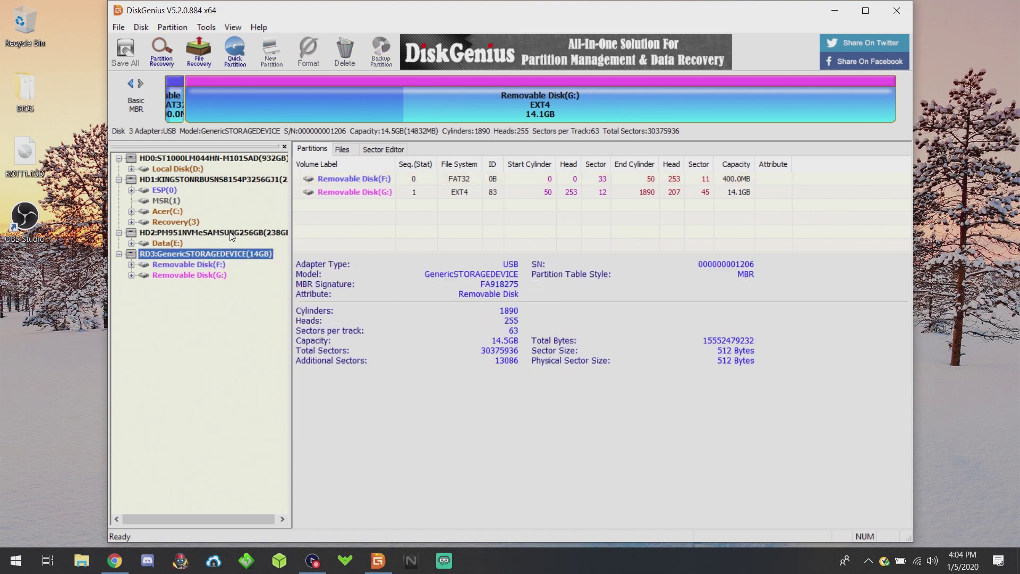
pyautogui.click(303, 89)
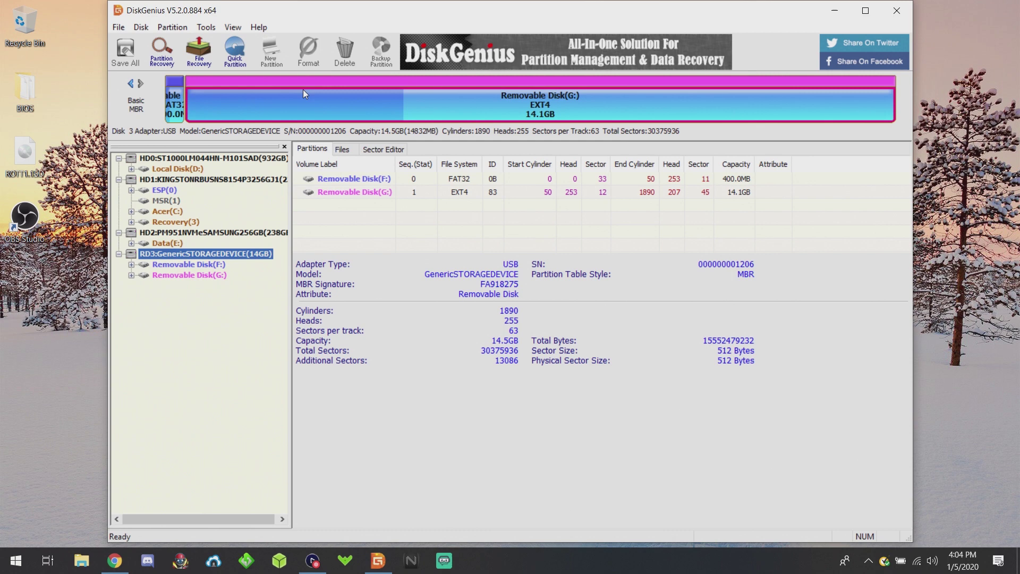
# - Delete the EXT4 partition and then the FAT32 partition, confirming each deletion
pyautogui.rightClick(303, 93)
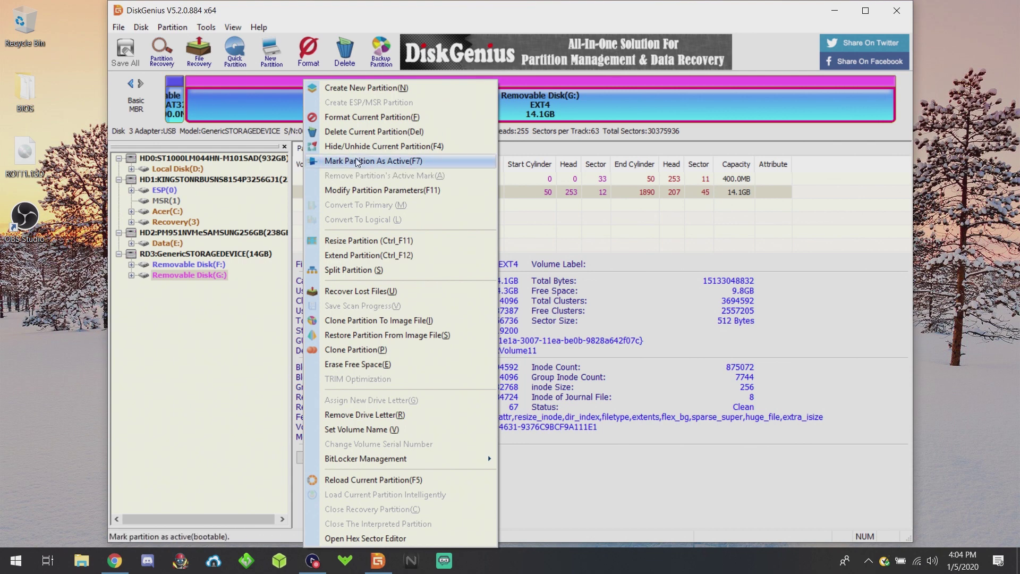
pyautogui.click(368, 135)
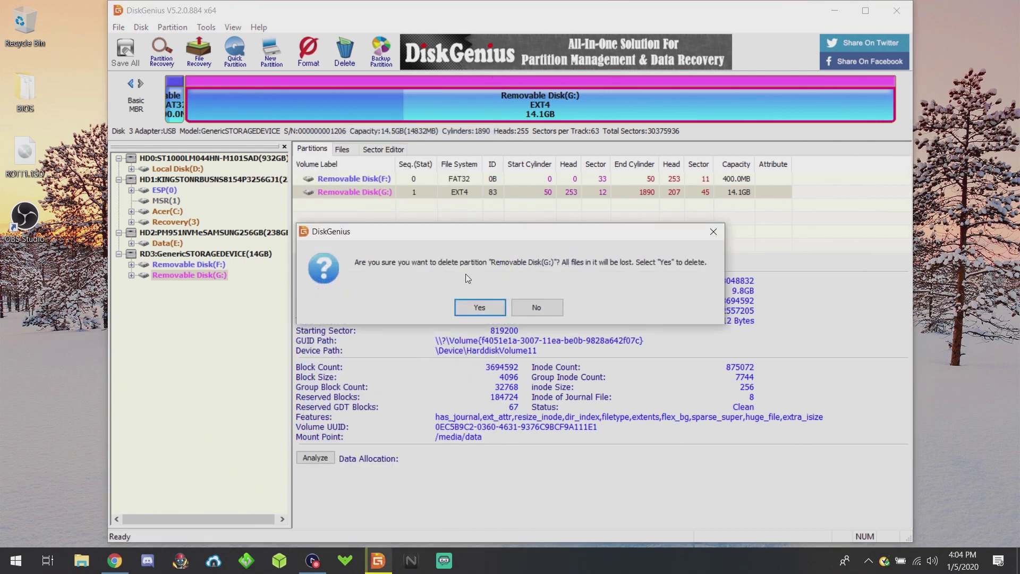
pyautogui.click(480, 311)
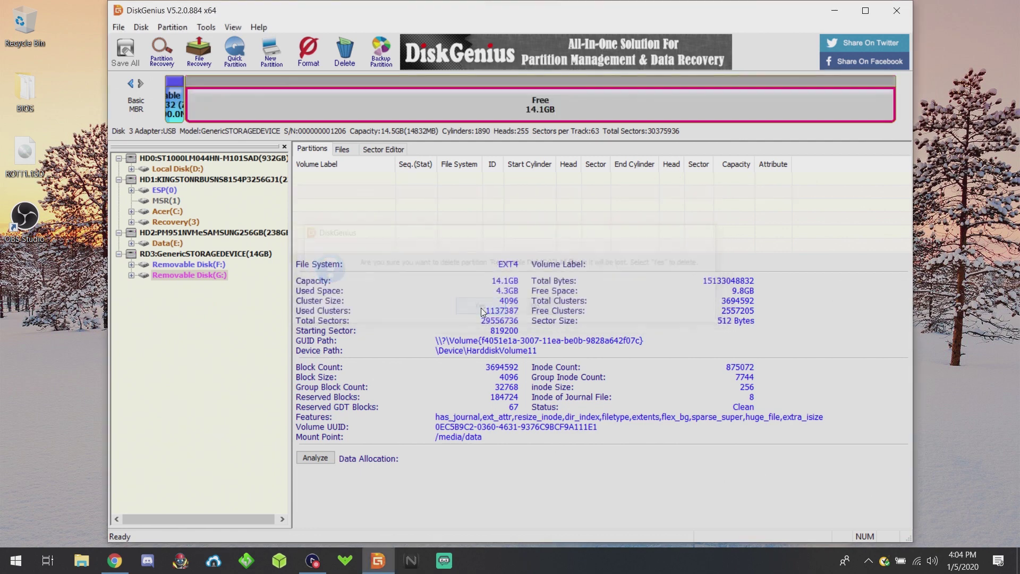
pyautogui.click(183, 101)
pyautogui.rightClick(183, 101)
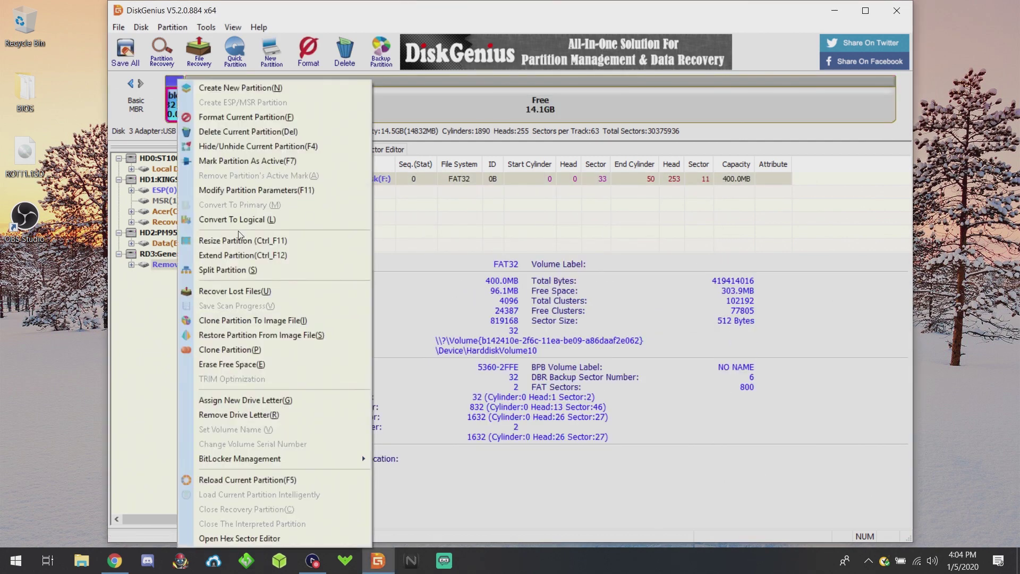
pyautogui.click(249, 131)
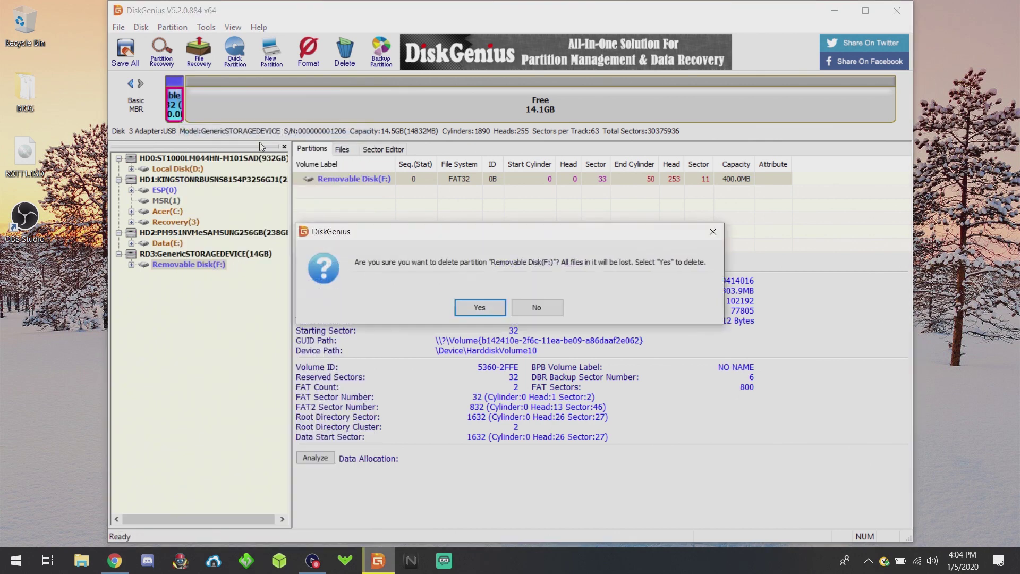
pyautogui.click(480, 306)
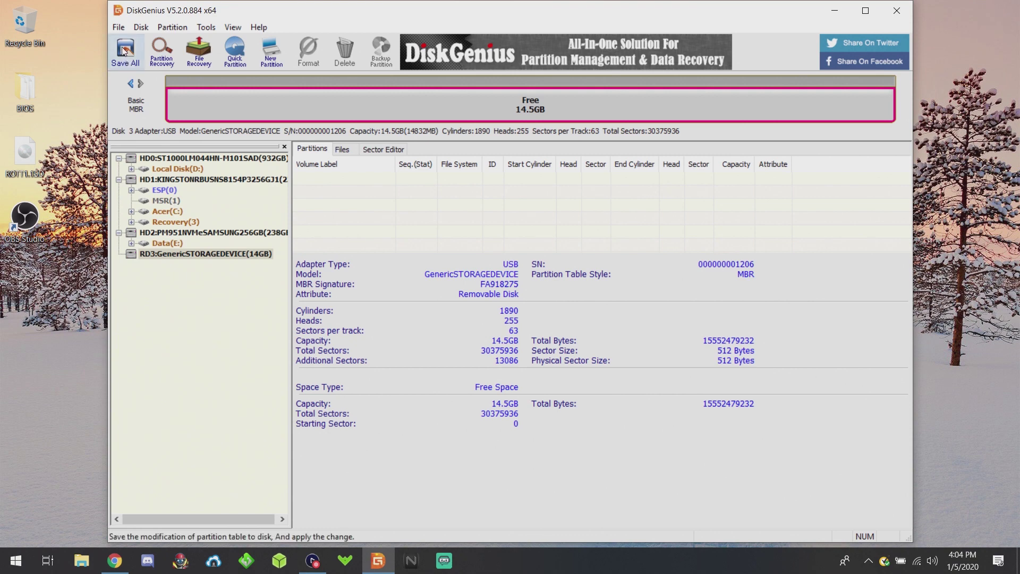
# - Create a new 14.5GB FAT32 partition from the card's free space
pyautogui.rightClick(269, 104)
pyautogui.click(312, 87)
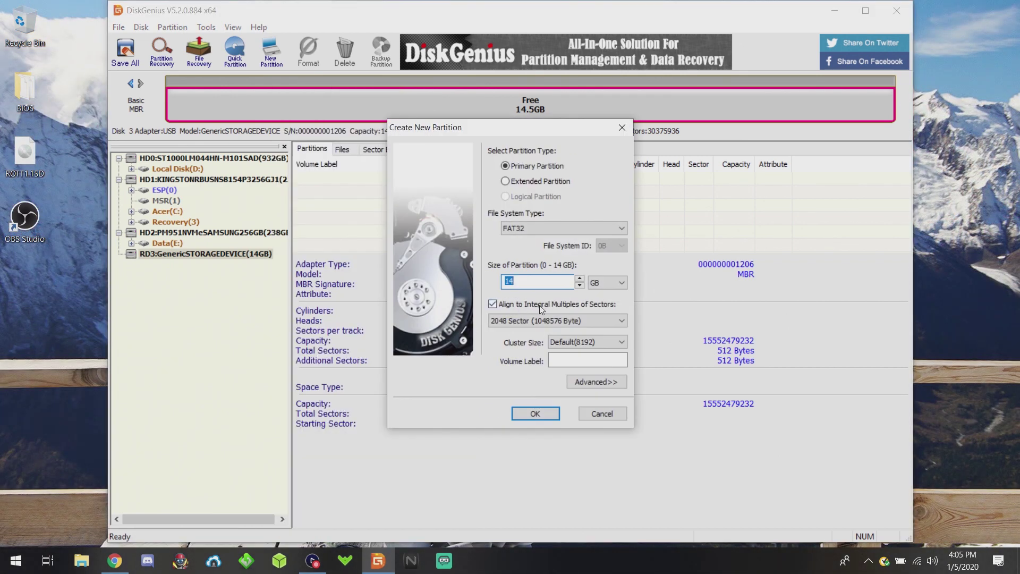
pyautogui.click(535, 415)
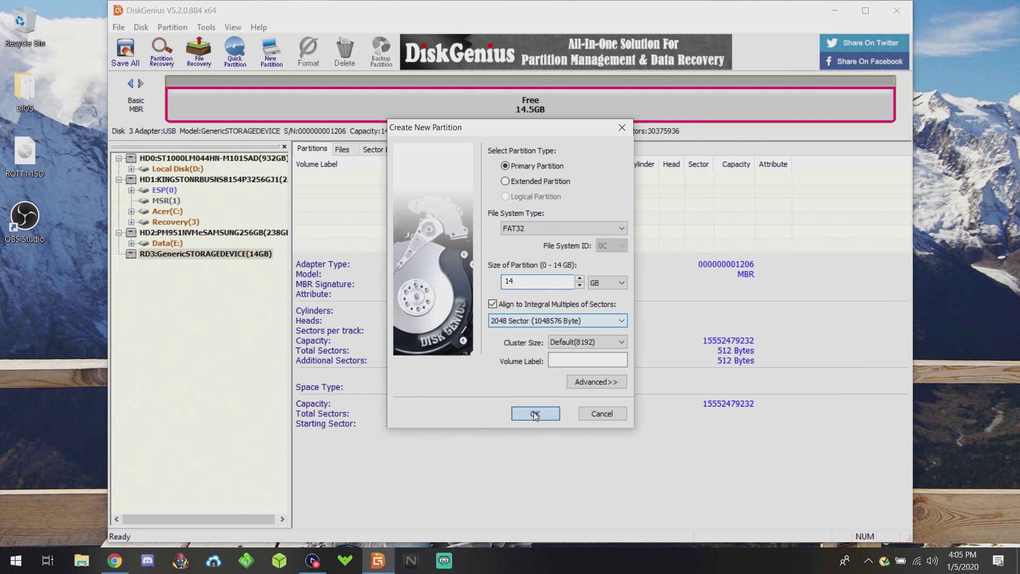
pyautogui.click(535, 415)
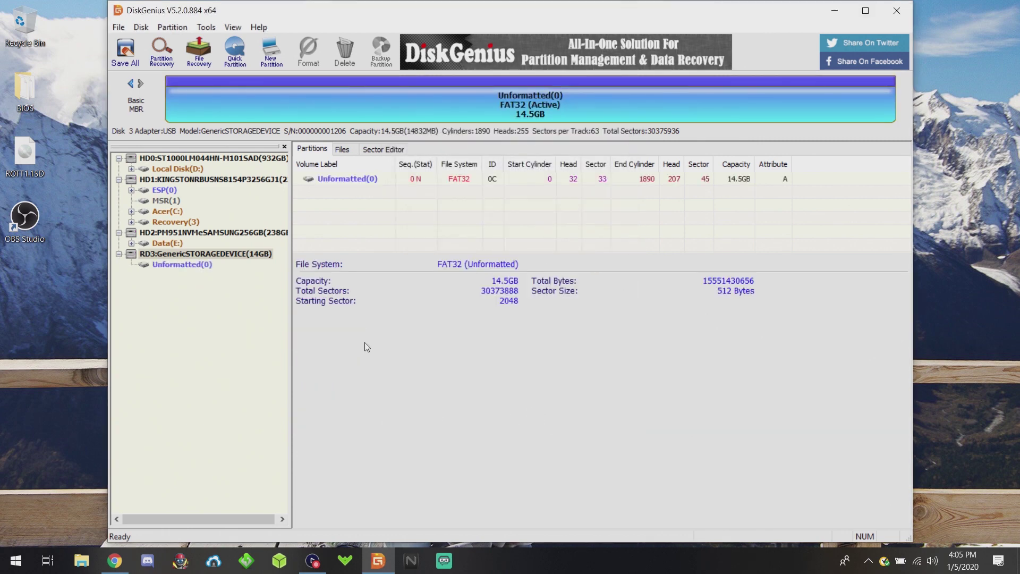
# - Save the partition changes to disk, format the new partition, and close DiskGenius
pyautogui.click(134, 53)
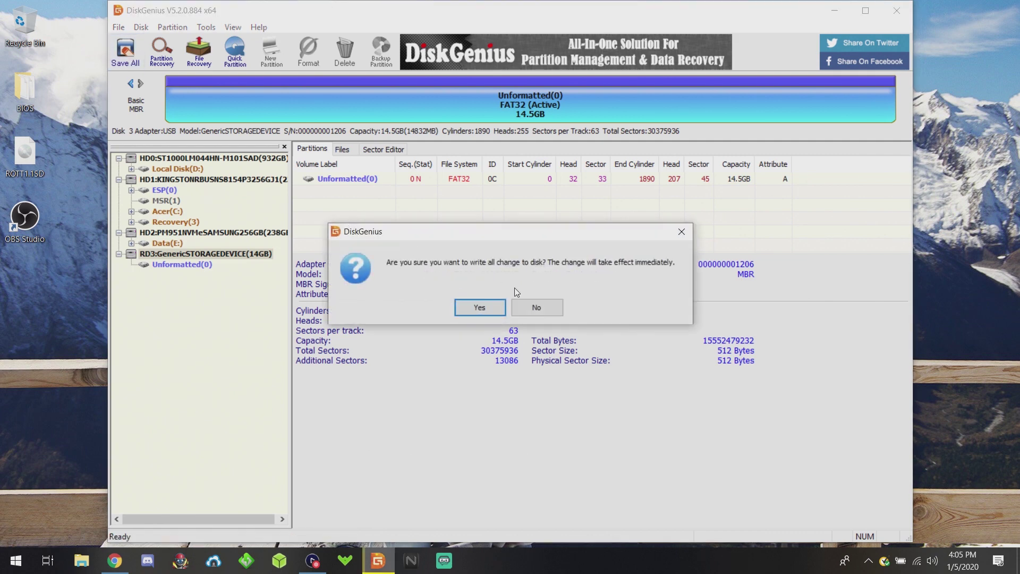
pyautogui.click(485, 304)
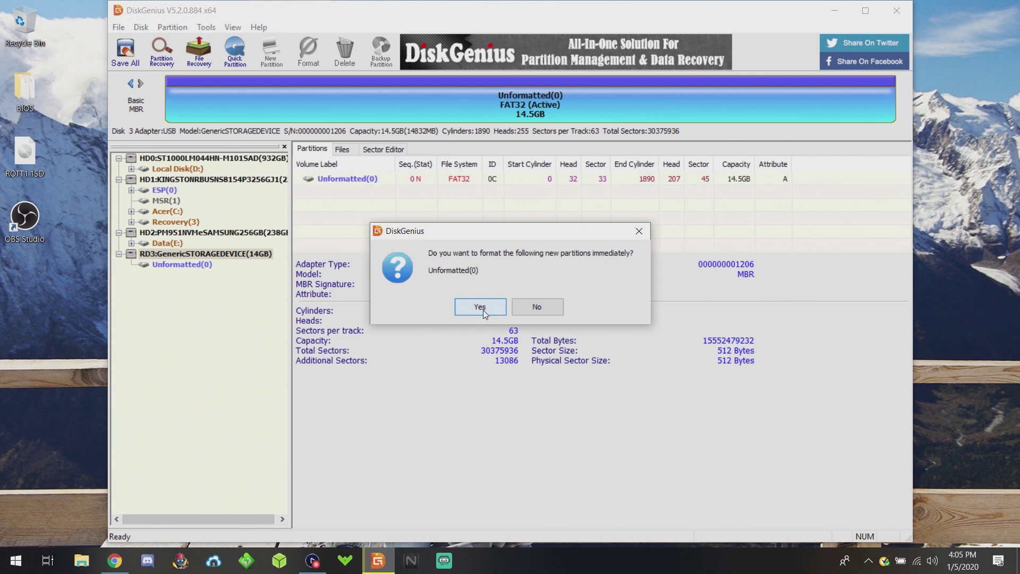
pyautogui.click(485, 307)
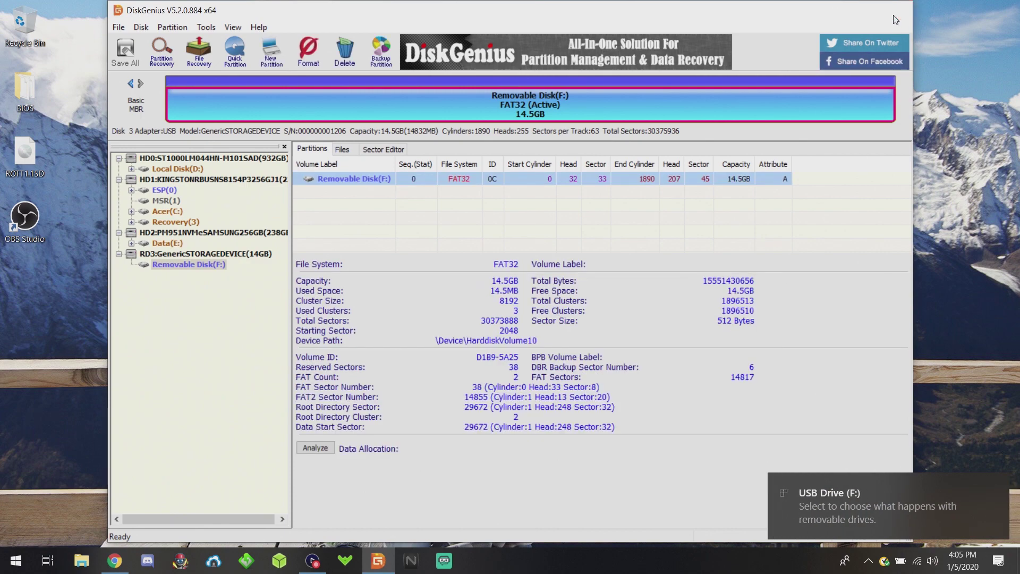
pyautogui.click(896, 10)
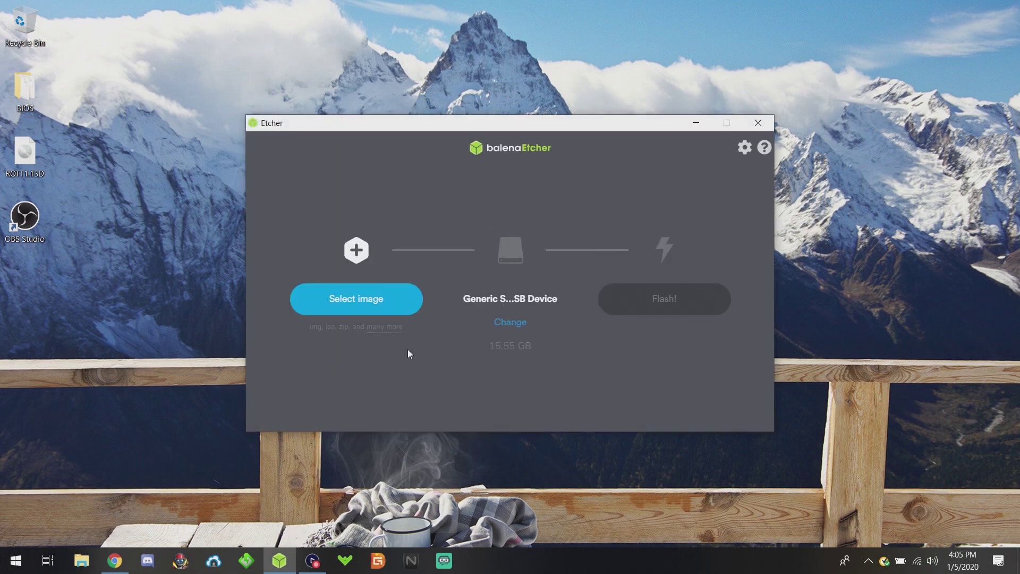
# - Choose the RG-350_BASE_v1.5_231019 image on Local Disk (D:) as Etcher's source
pyautogui.click(391, 302)
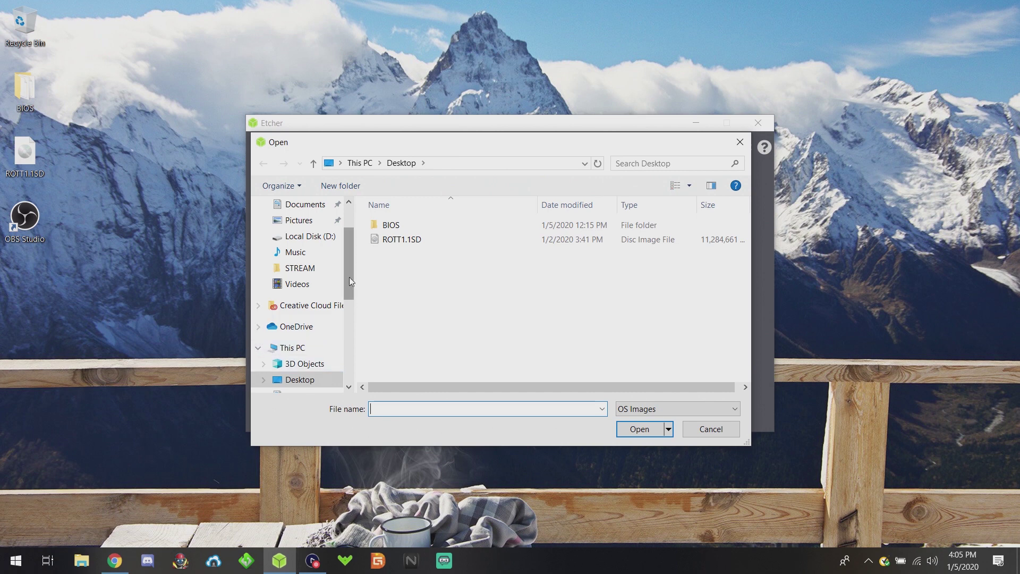
pyautogui.moveTo(348, 278); pyautogui.dragTo(349, 317)
pyautogui.click(306, 376)
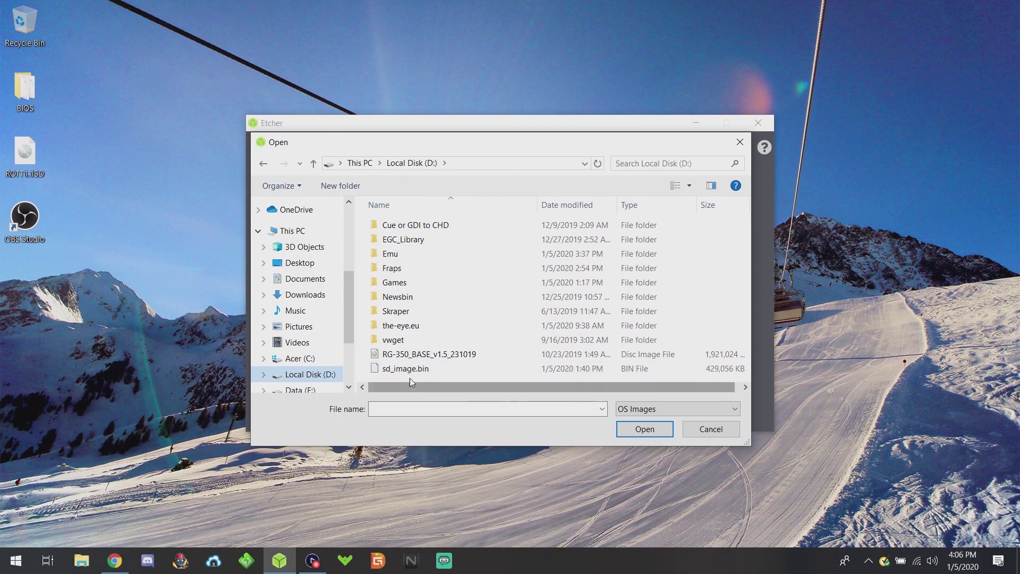
pyautogui.doubleClick(432, 354)
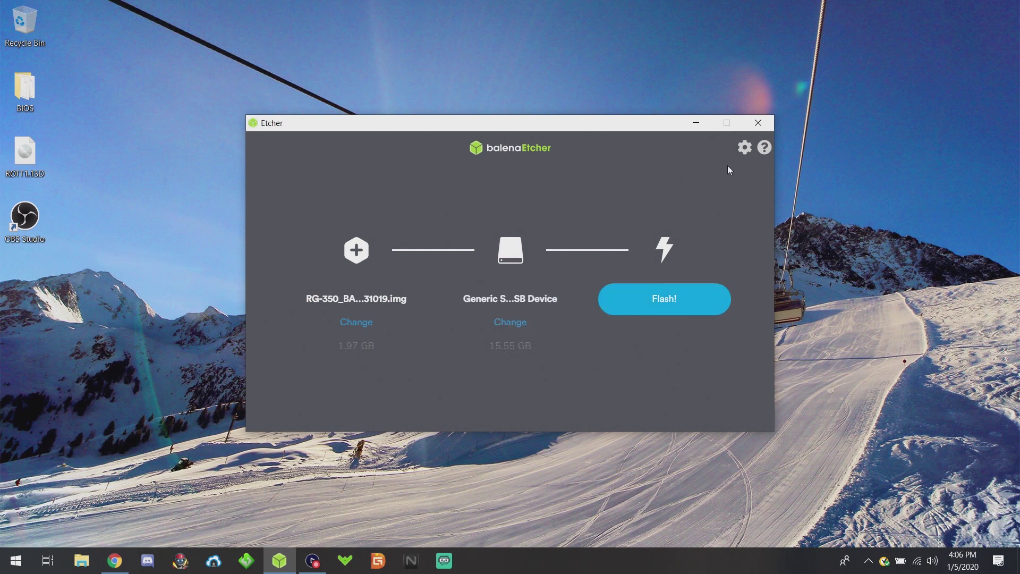
# - Leave Etcher's settings unchanged and flash the image to the card with administrator approval
pyautogui.click(744, 152)
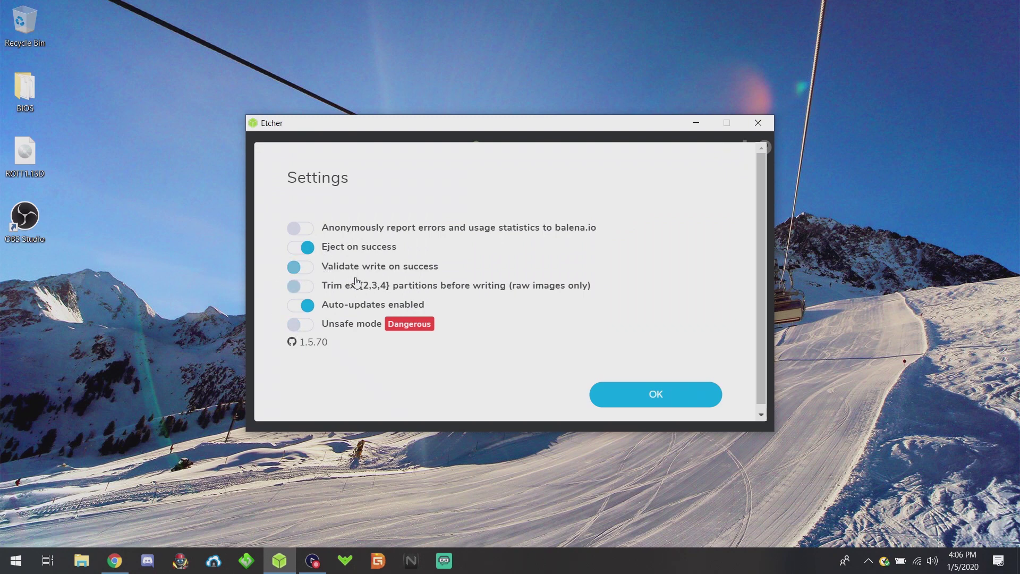
pyautogui.click(647, 396)
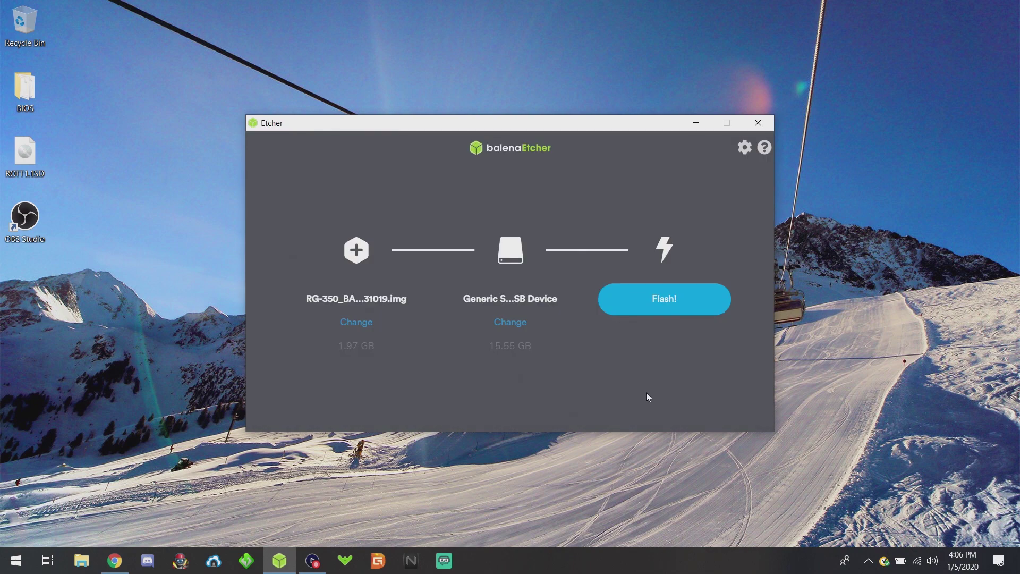
pyautogui.click(649, 308)
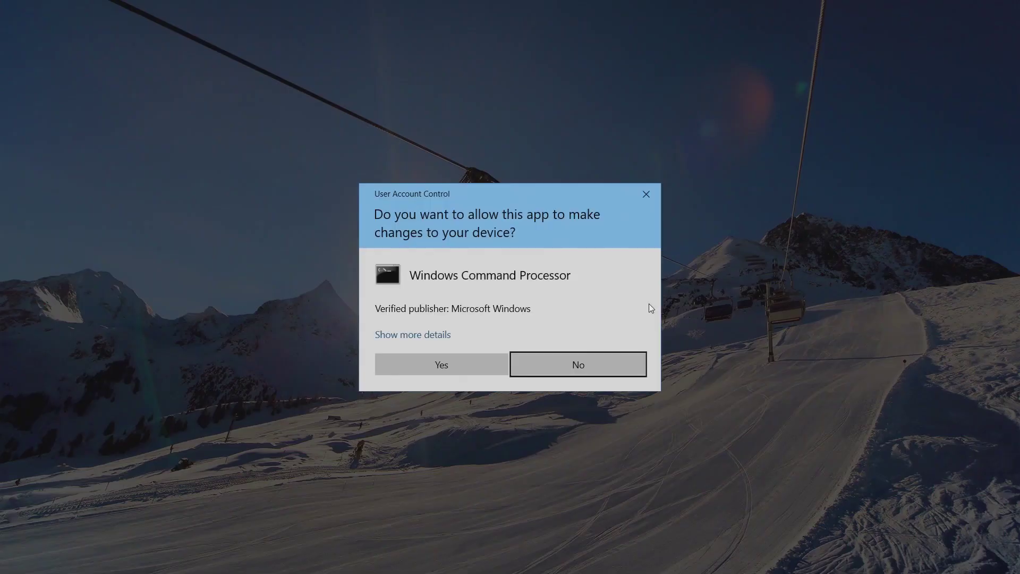
pyautogui.click(486, 358)
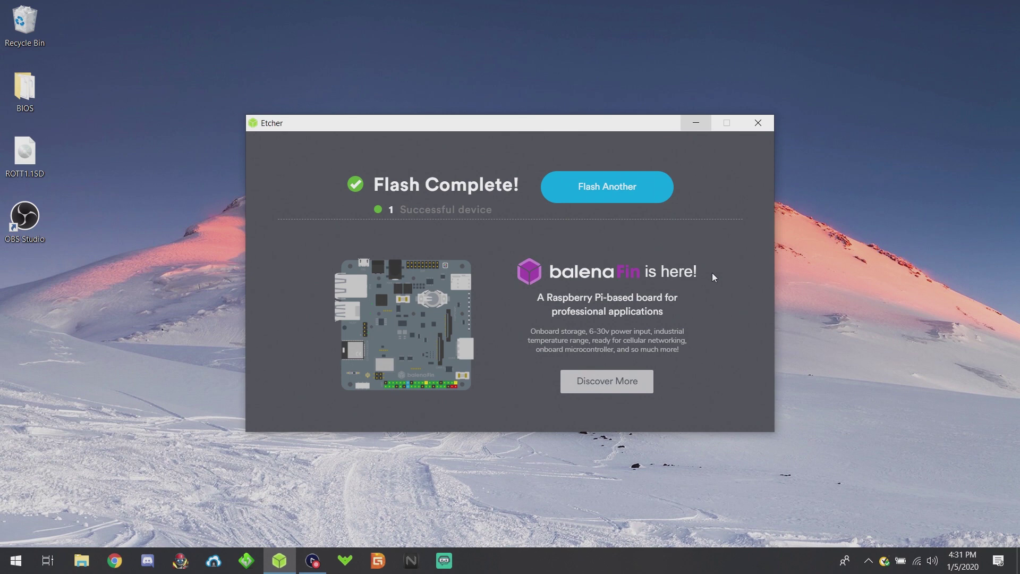
# - Close Etcher, relaunch DiskGenius as administrator, and view RD3's 525.4MB EXT4 Primary(1) partition
pyautogui.click(760, 126)
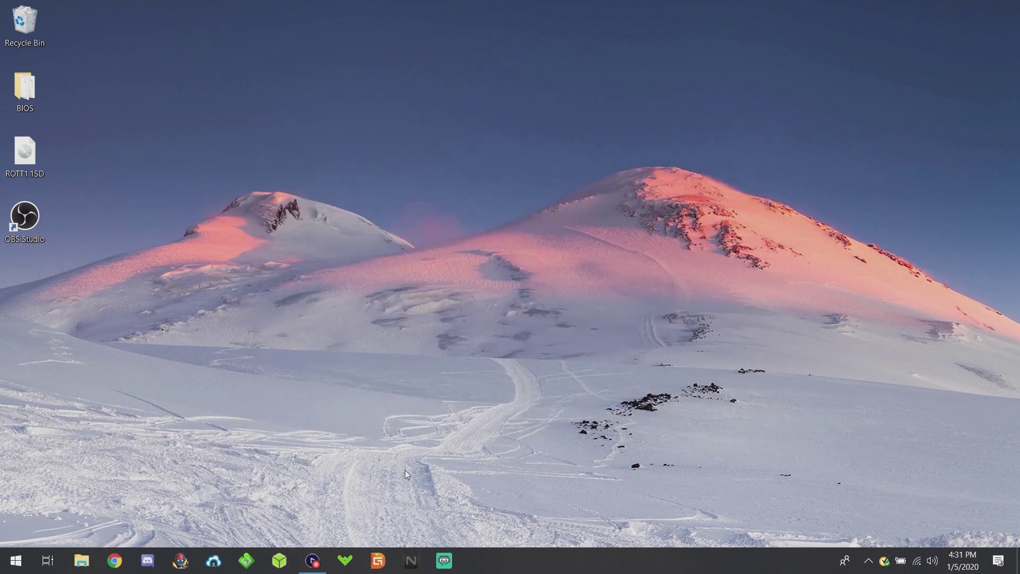
pyautogui.click(379, 560)
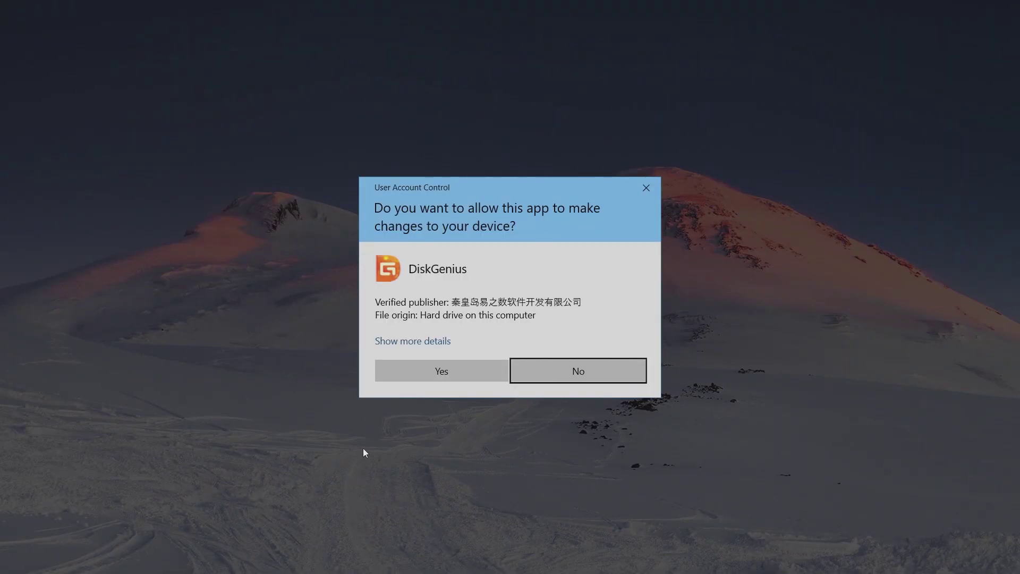
pyautogui.click(428, 378)
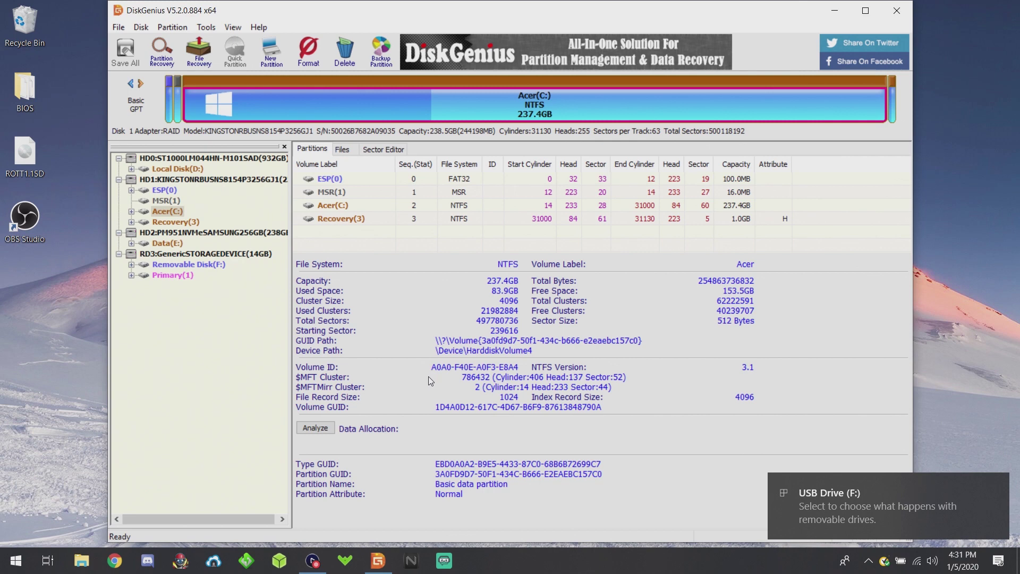
pyautogui.click(248, 255)
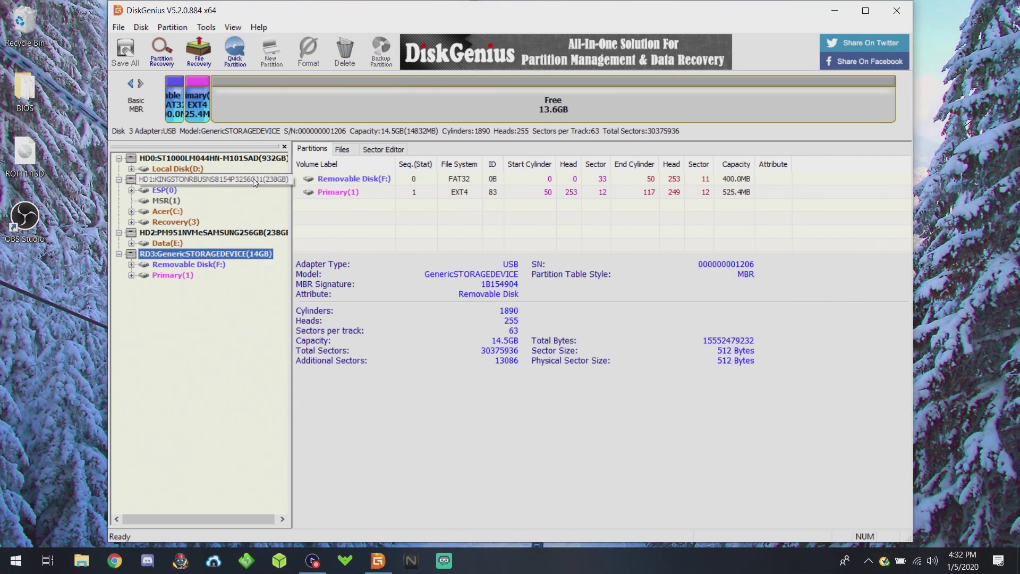
pyautogui.click(201, 104)
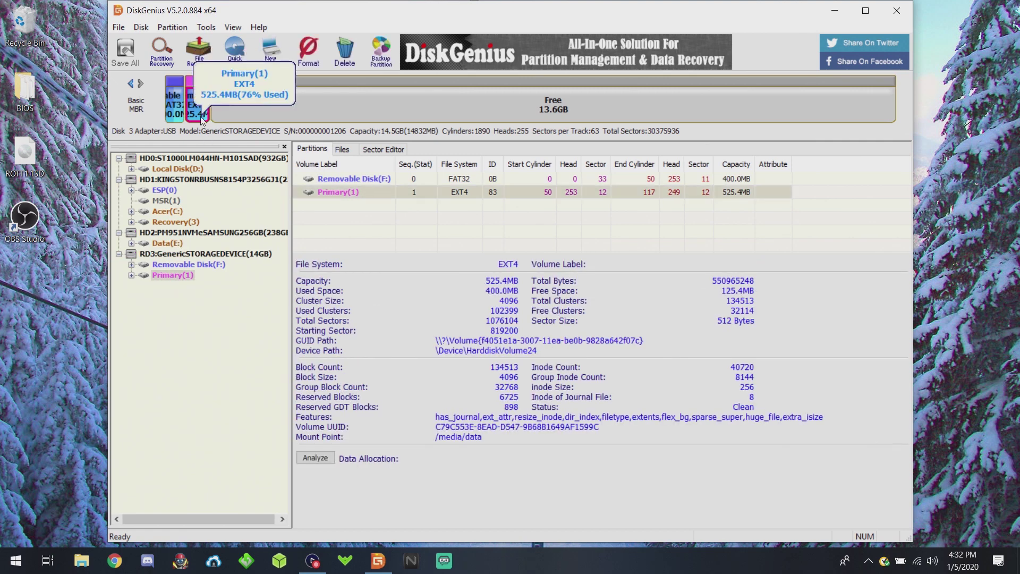
# - Resize EXT4 Primary(1) to 14.04GB with 60.01MB left unallocated, and start the resize
pyautogui.rightClick(201, 118)
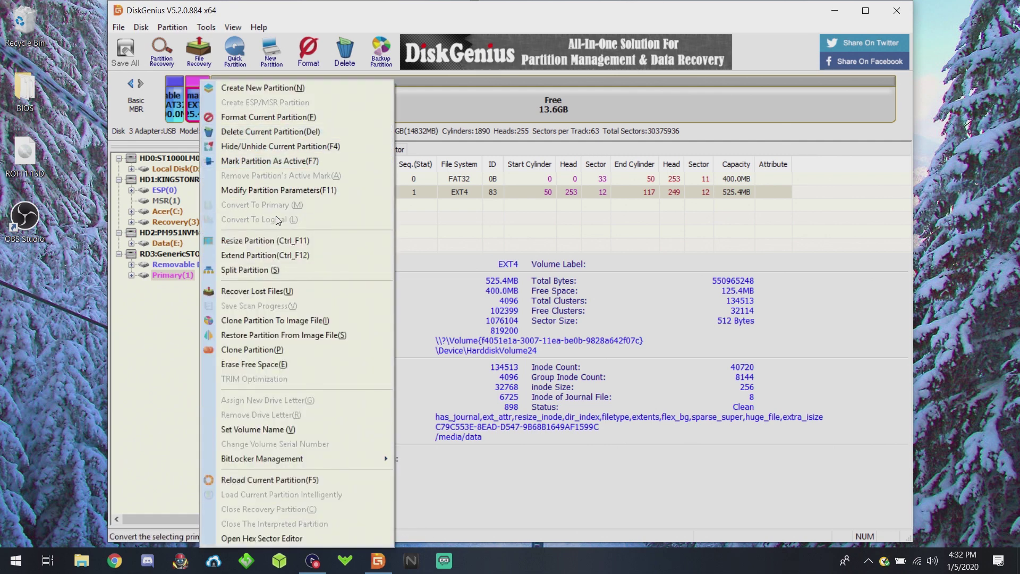
pyautogui.click(271, 243)
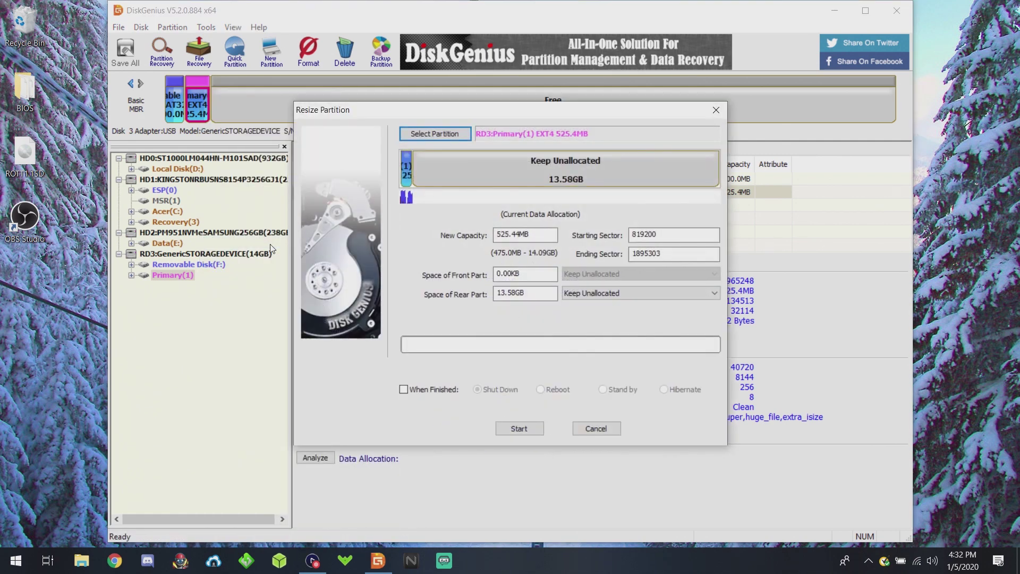
pyautogui.moveTo(415, 167); pyautogui.dragTo(767, 165)
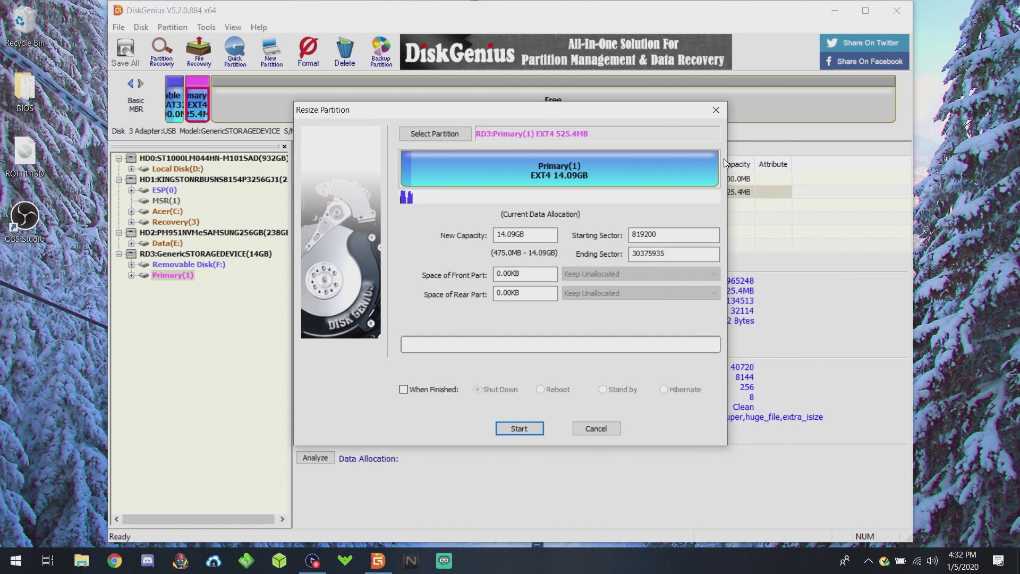
pyautogui.moveTo(718, 168); pyautogui.dragTo(715, 167)
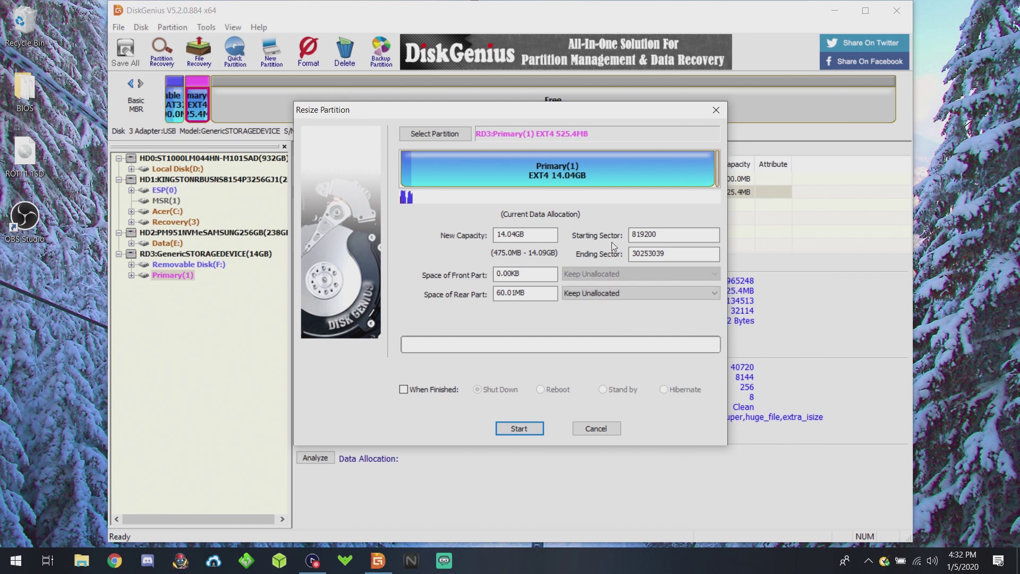
pyautogui.click(518, 430)
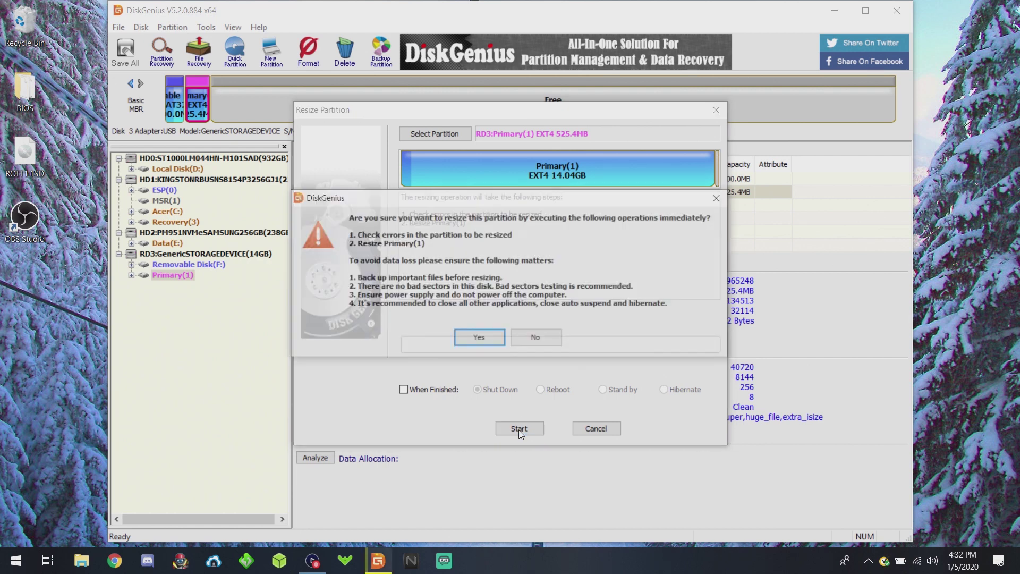
# - Confirm resizing the EXT4 partition to 14.04GB and let error checking and resizing finish
pyautogui.click(480, 340)
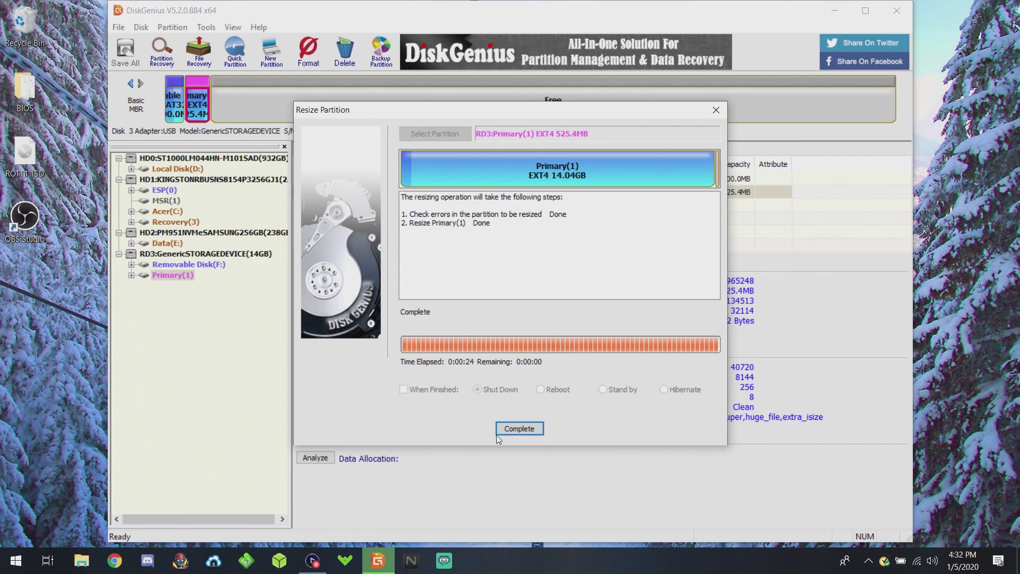
# - Close the finished resize window, check Primary(1) is 14.0GB EXT4, and exit DiskGenius
pyautogui.click(520, 428)
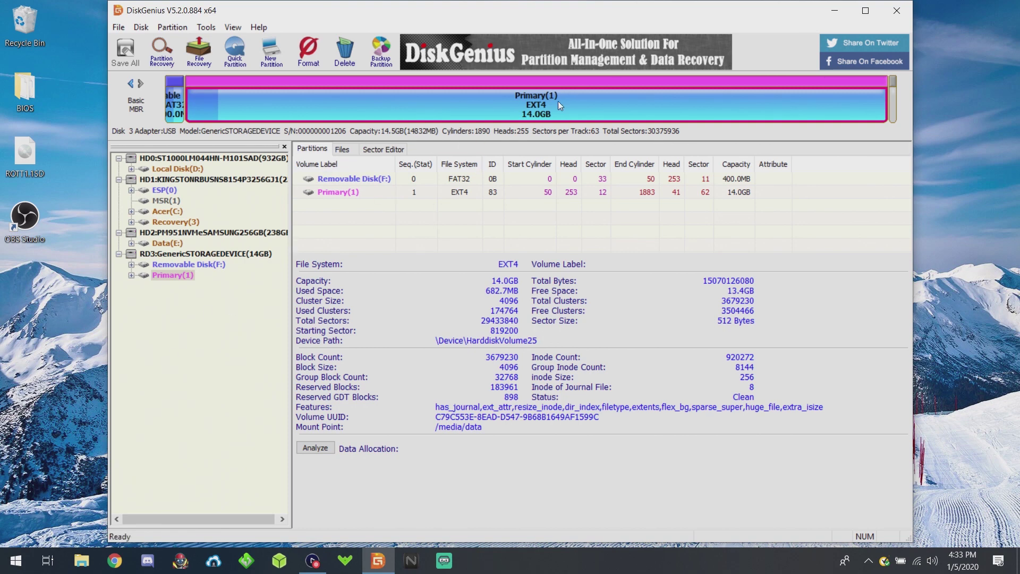
pyautogui.moveTo(557, 101)
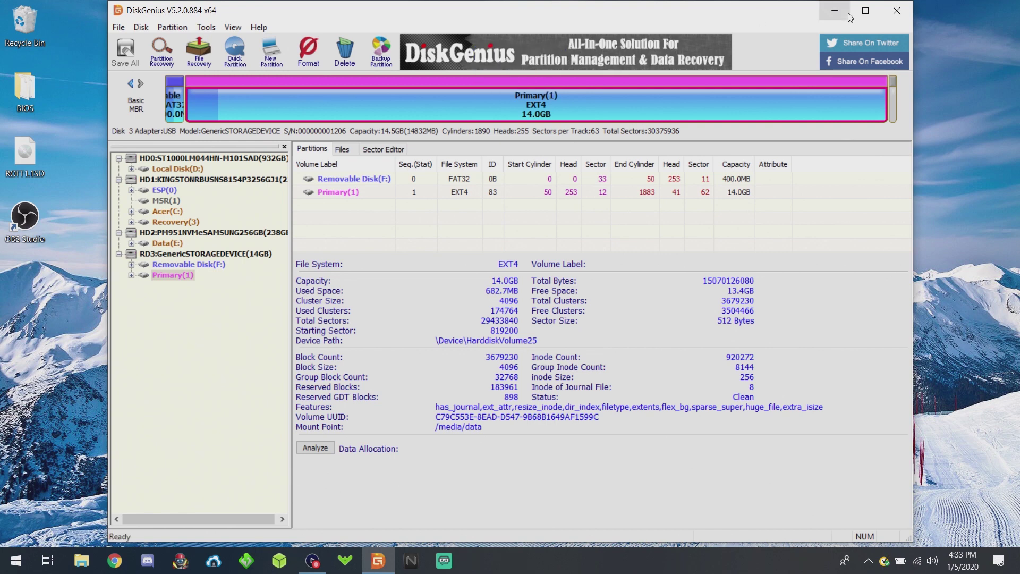
pyautogui.click(897, 12)
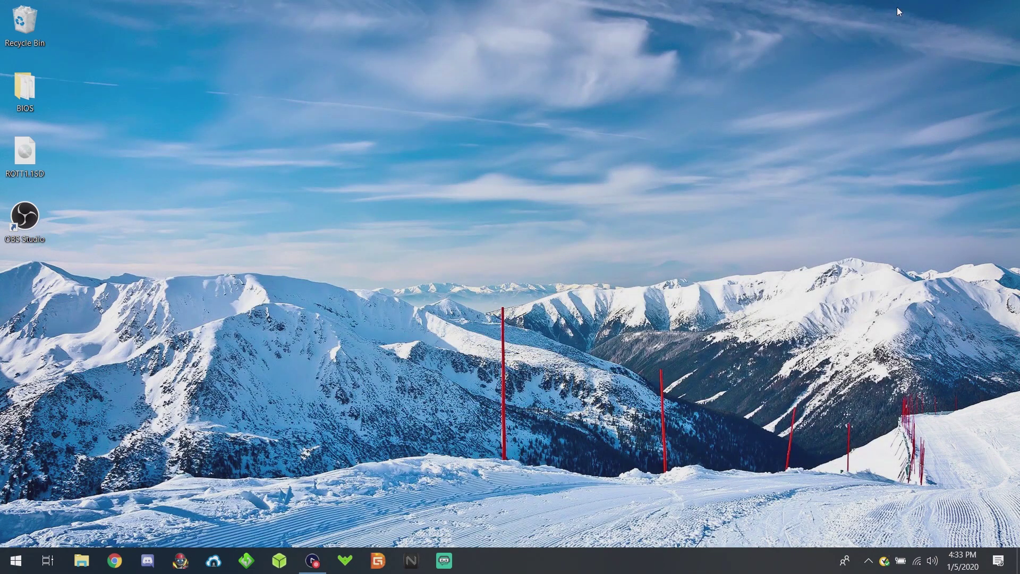